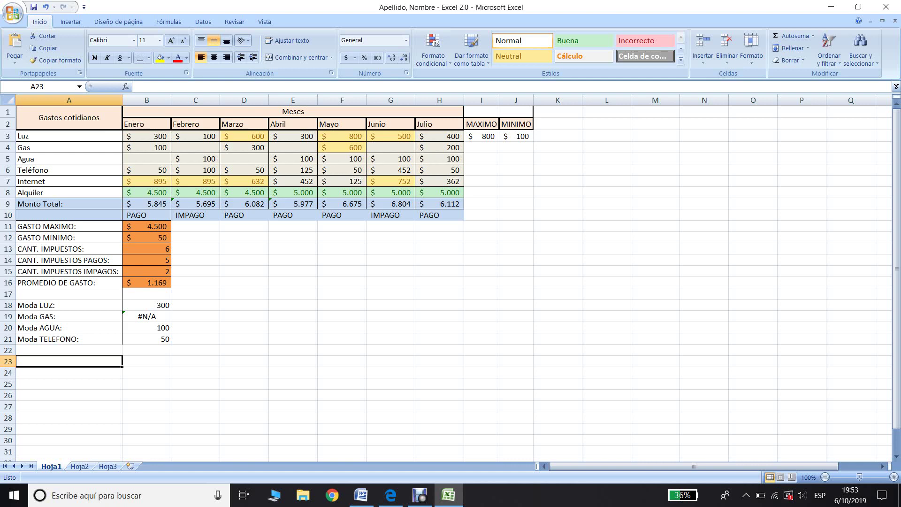
After reviewing the LUZ values in B3:H3, enter the label 'Promedio.si LUZ:' in A24
{"action": "left_click_drag", "start_coordinate": [141, 136], "coordinate": [464, 138]}
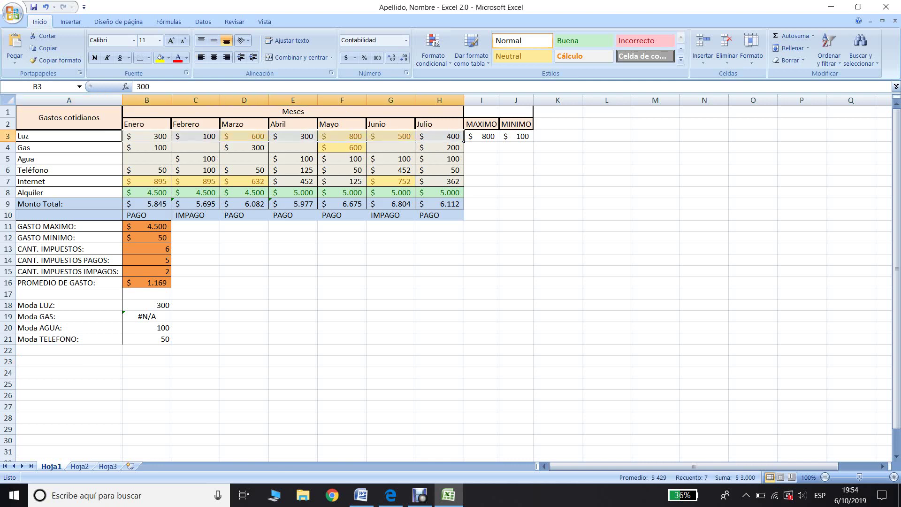
{"action": "left_click", "coordinate": [69, 373]}
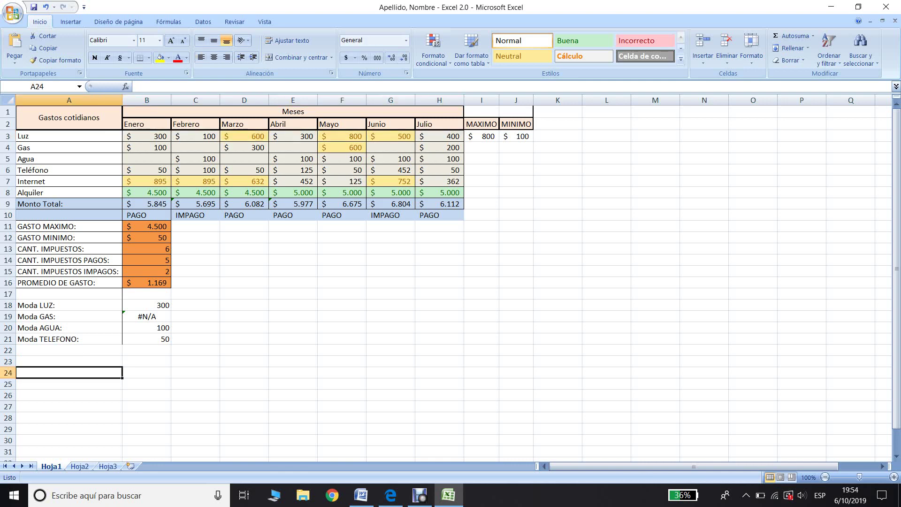
{"action": "type", "text": "promedio"}
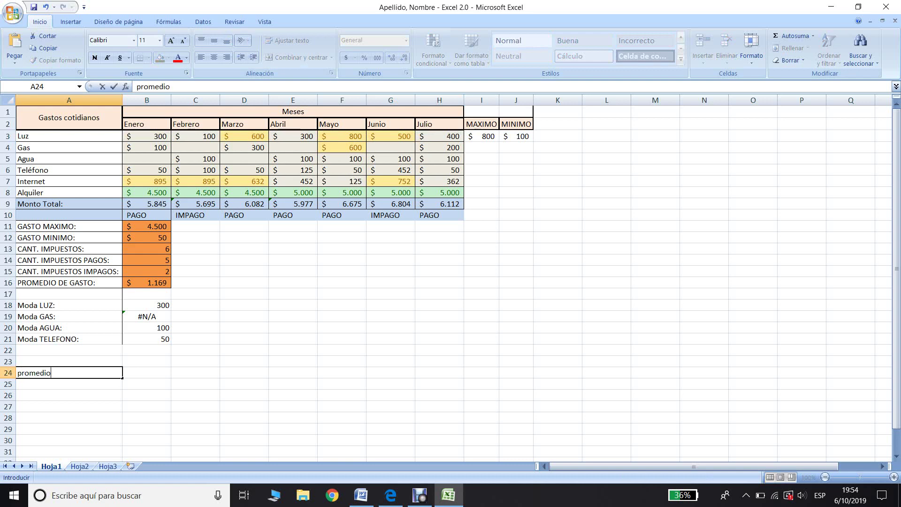
{"action": "key", "text": "BackSpace"}
{"action": "key", "text": "BackSpace"}
{"action": "key", "text": "BackSpace"}
{"action": "key", "text": "BackSpace"}
{"action": "type", "text": "Pro"}
{"action": "type", "text": "medio.si"}
{"action": "type", "text": " LU"}
{"action": "type", "text": "Z:"}
In B24, start a PROMEDIO formula over the LUZ range B3:H3
{"action": "left_click", "coordinate": [147, 372]}
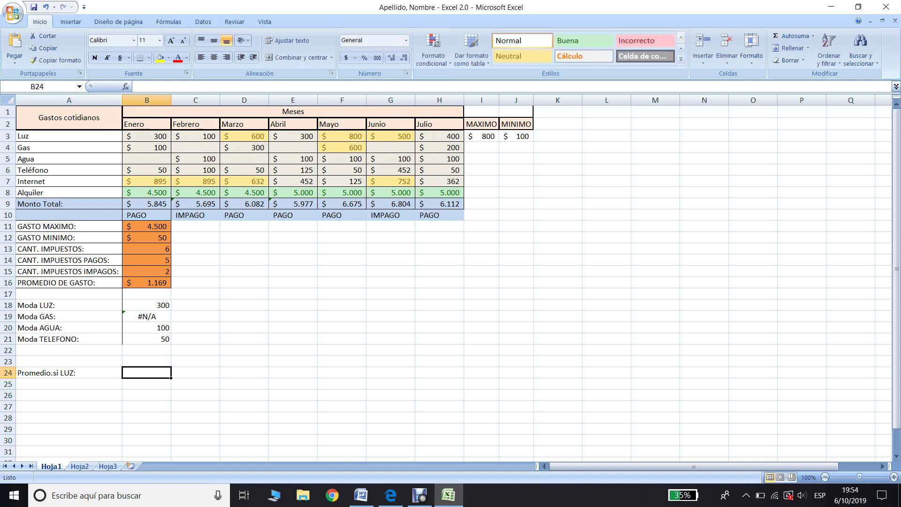
{"action": "type", "text": "=P"}
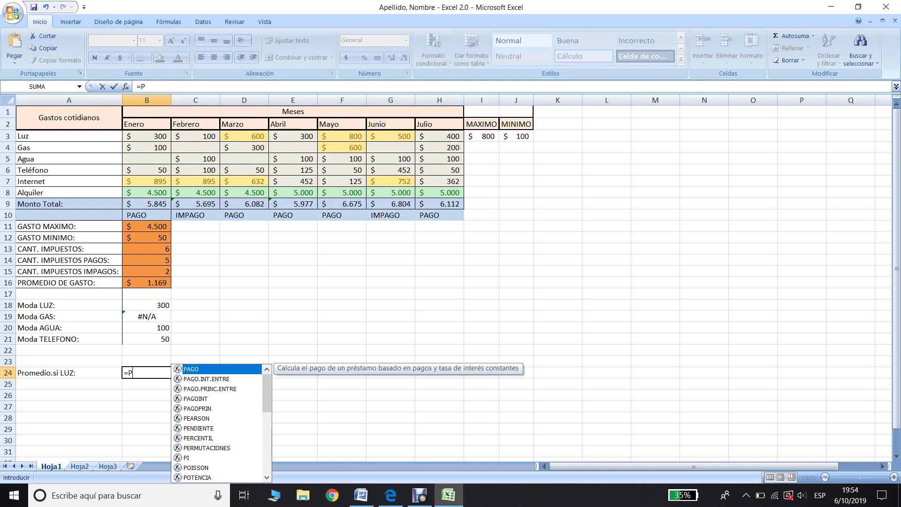
{"action": "type", "text": "E"}
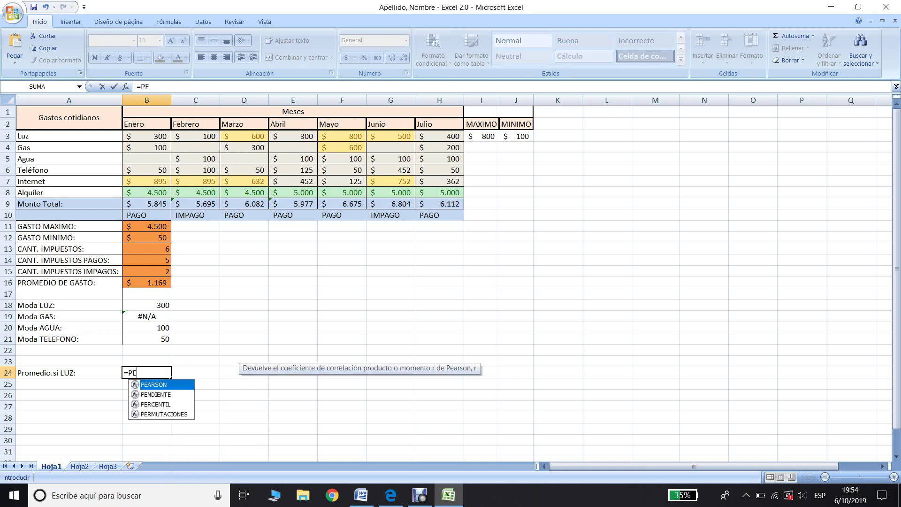
{"action": "key", "text": "BackSpace"}
{"action": "type", "text": "ROMEDIO"}
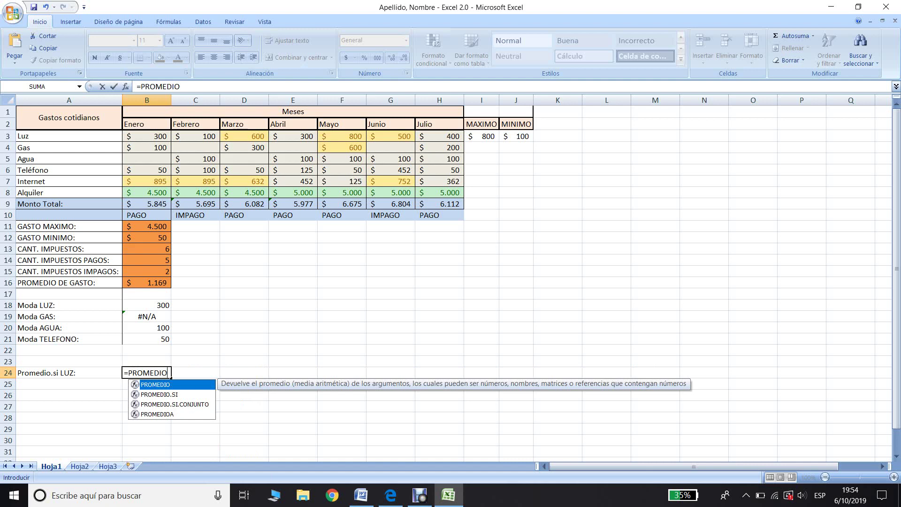
{"action": "type", "text": "("}
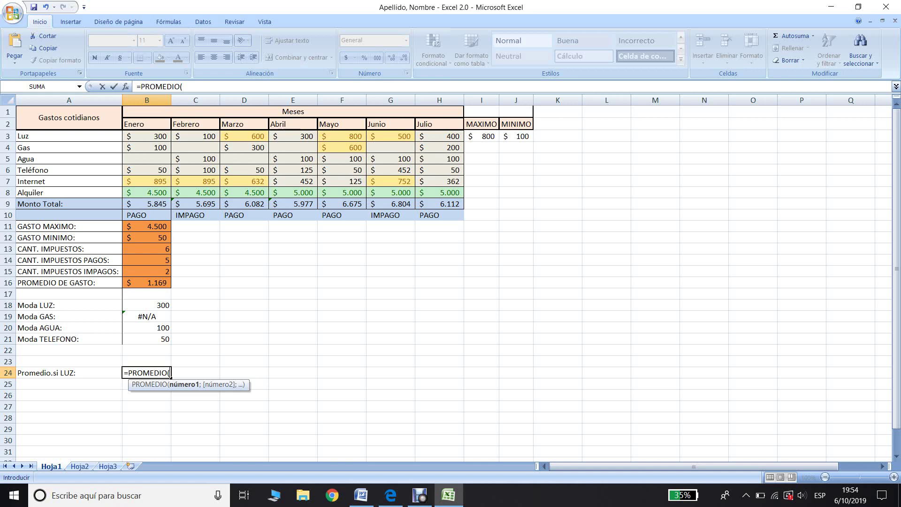
{"action": "left_click_drag", "start_coordinate": [141, 135], "coordinate": [315, 141]}
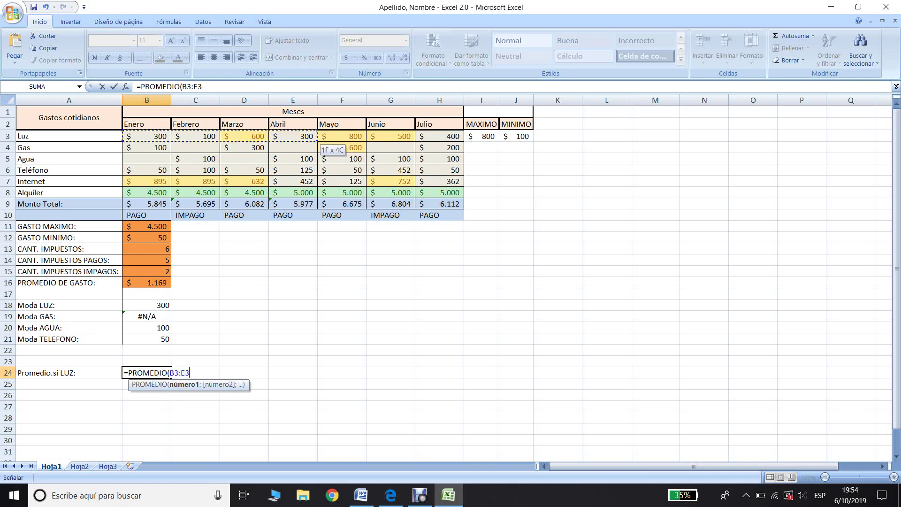
{"action": "left_click_drag", "start_coordinate": [317, 141], "coordinate": [462, 141]}
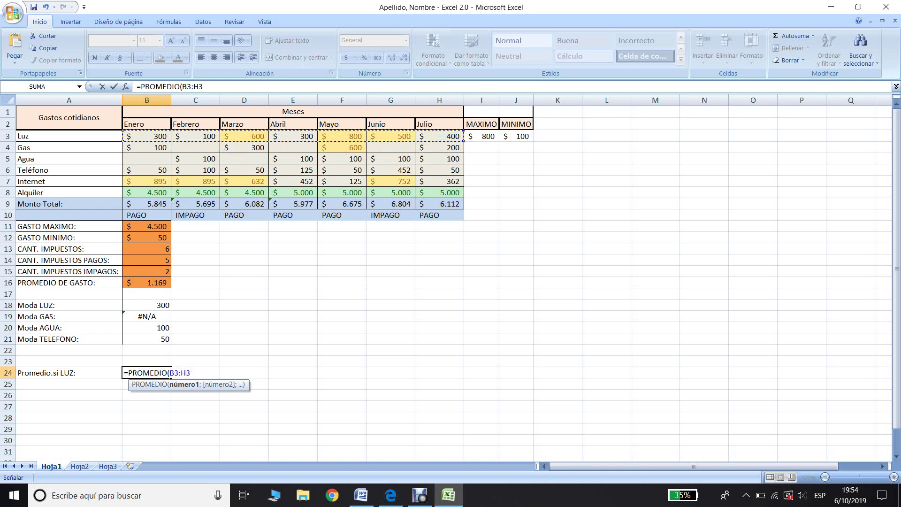
{"action": "type", "text": ";"}
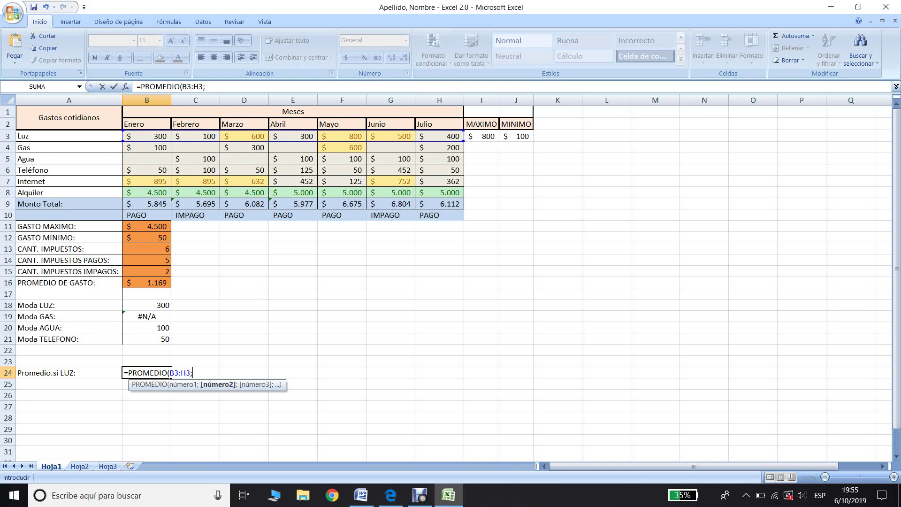
Complete it as =PROMEDIO.SI(B3:H3;">50"), returning 428,571429
{"action": "left_click", "coordinate": [168, 373]}
{"action": "type", "text": "."}
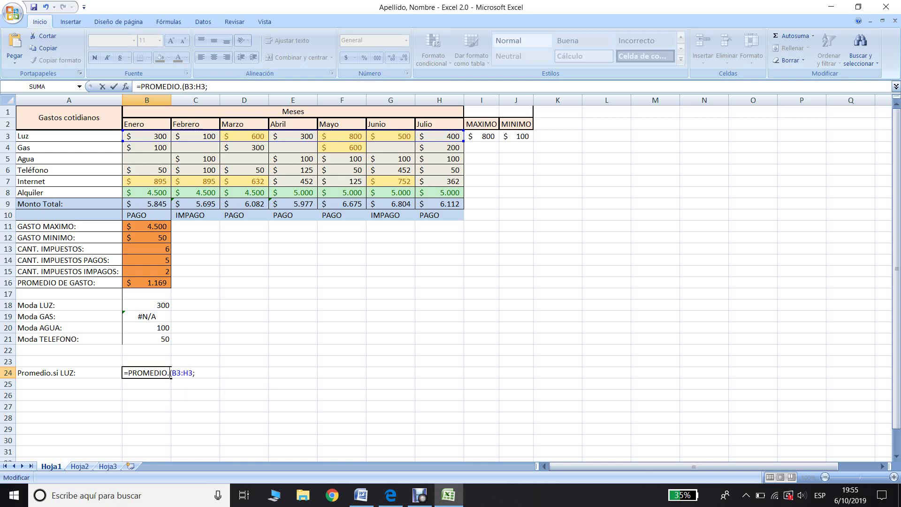
{"action": "type", "text": "SI"}
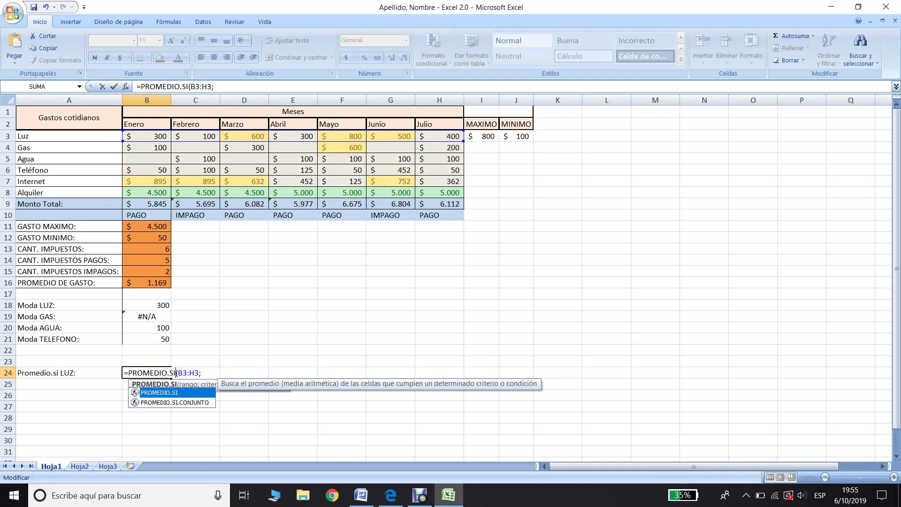
{"action": "key", "text": "End"}
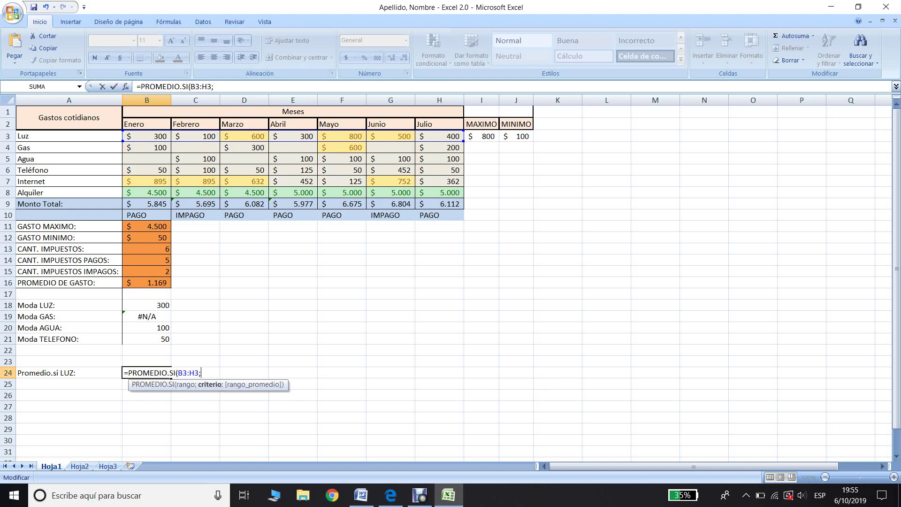
{"action": "type", "text": "\""}
{"action": "type", "text": "<"}
{"action": "key", "text": "BackSpace"}
{"action": "type", "text": ">"}
{"action": "type", "text": "50"}
{"action": "type", "text": "\""}
{"action": "type", "text": ")"}
{"action": "key", "text": "Return"}
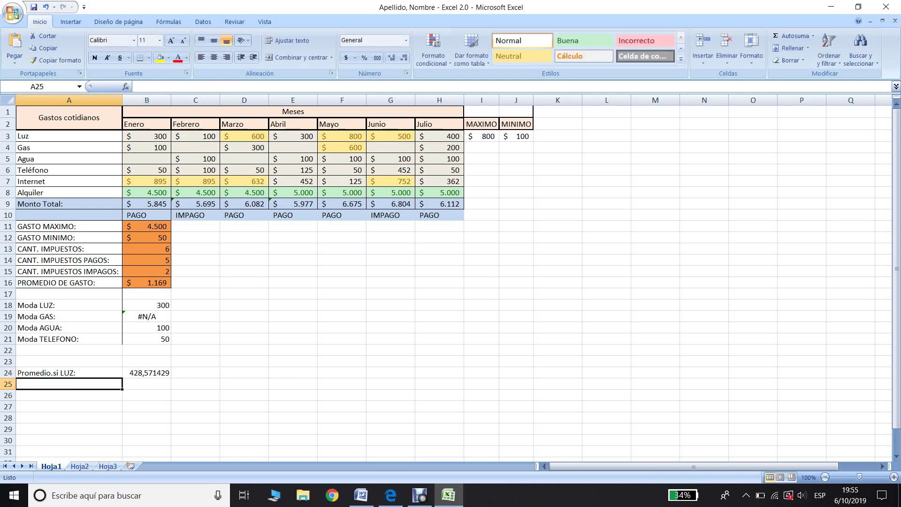
Apply the $ accounting format to B24 so it displays $ 428,57
{"action": "left_click_drag", "start_coordinate": [147, 137], "coordinate": [440, 136]}
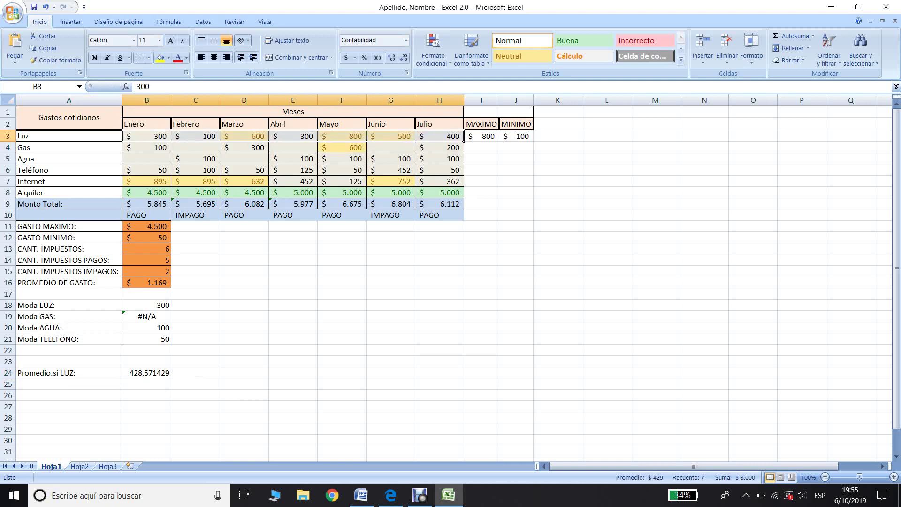
{"action": "left_click", "coordinate": [147, 373]}
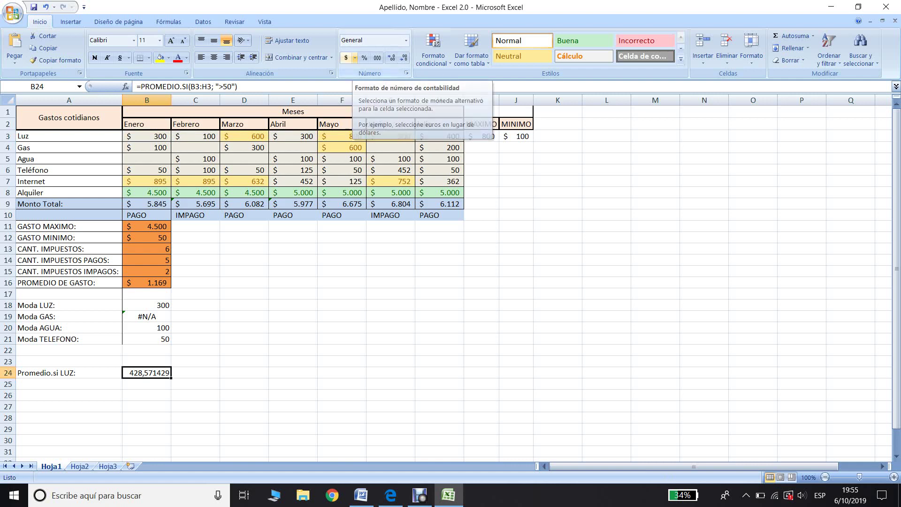
{"action": "left_click", "coordinate": [355, 56]}
{"action": "left_click", "coordinate": [388, 71]}
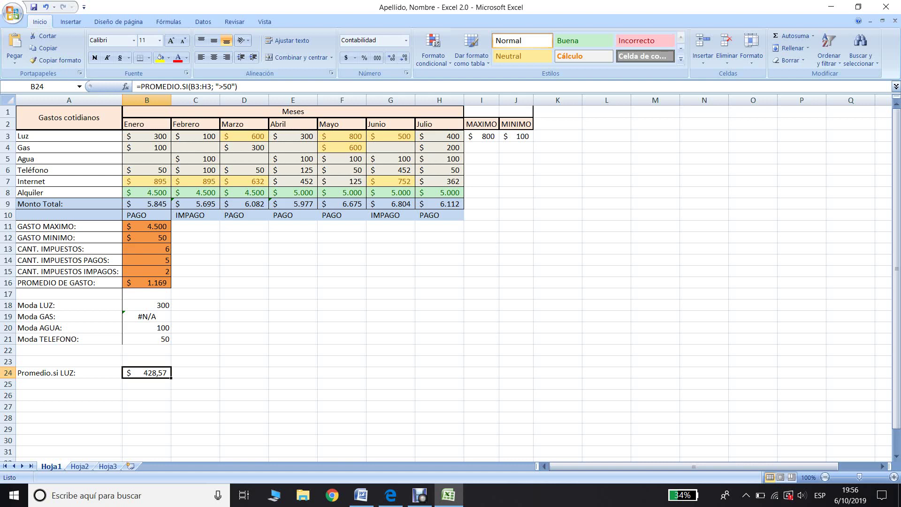
{"action": "left_click", "coordinate": [69, 384]}
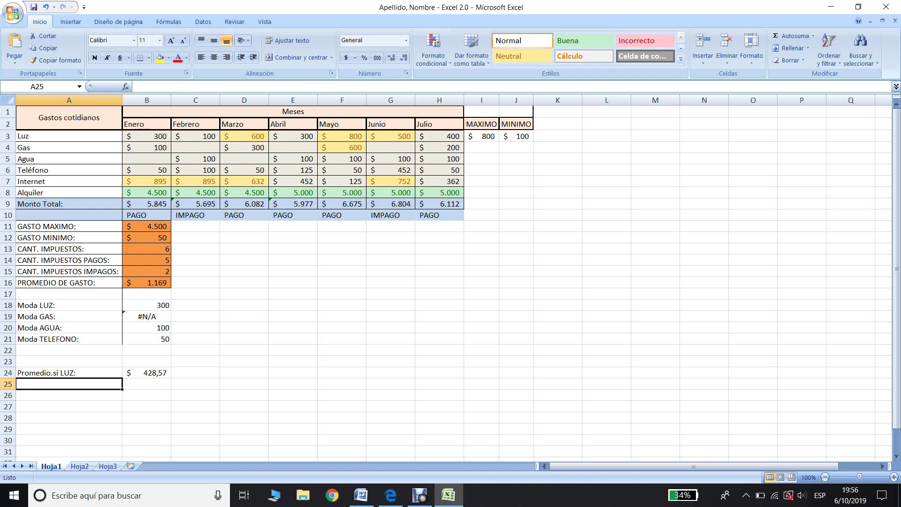
Enter the label 'Promedio.si LUZ mayor a 600:' in A25
{"action": "type", "text": "pRO"}
{"action": "key", "text": "BackSpace"}
{"action": "key", "text": "BackSpace"}
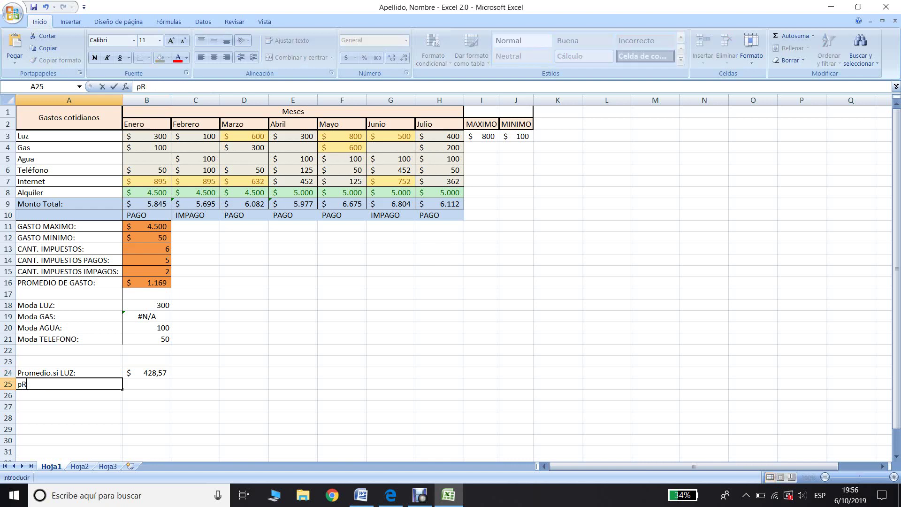
{"action": "key", "text": "BackSpace"}
{"action": "key", "text": "BackSpace"}
{"action": "type", "text": "Promedio"}
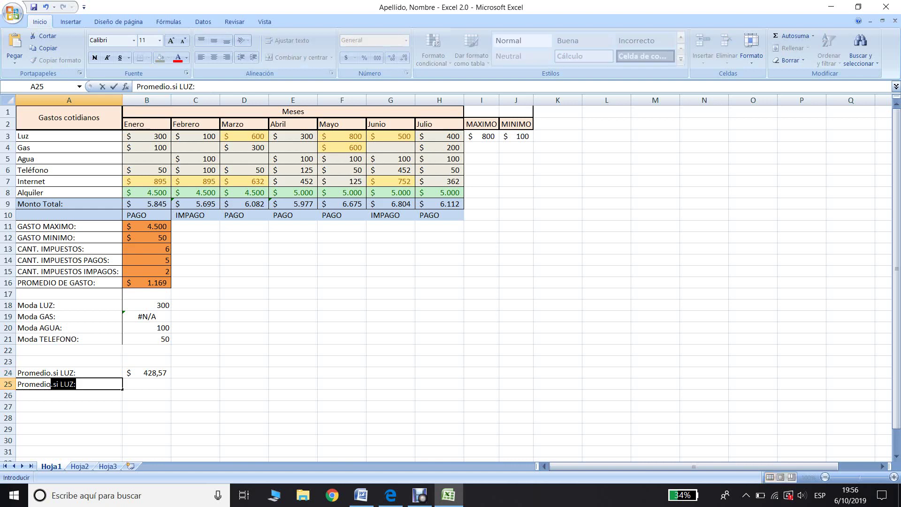
{"action": "type", "text": ".si "}
{"action": "type", "text": "LUZ "}
{"action": "type", "text": "mayor"}
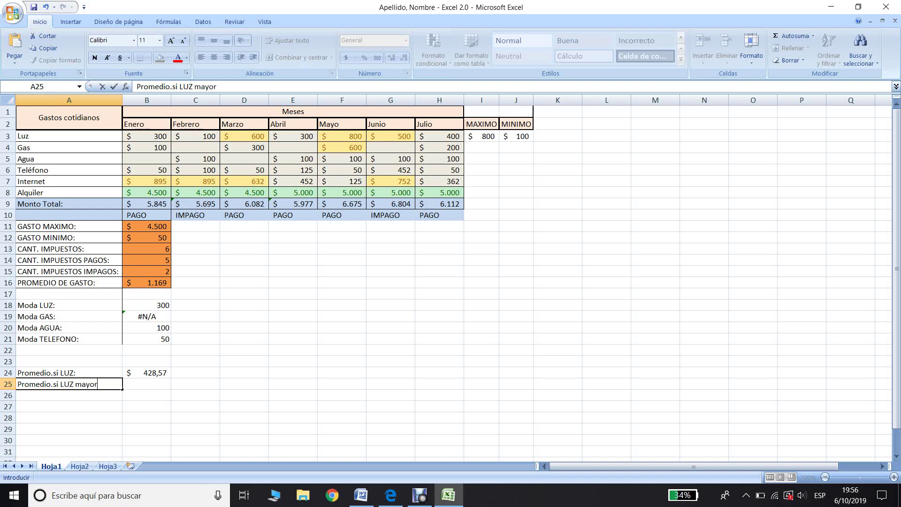
{"action": "type", "text": " a 6"}
{"action": "type", "text": "00:"}
{"action": "key", "text": "Return"}
In B25 enter =PROMEDIO.SI(B3:H3; ">600"), returning 800
{"action": "left_click", "coordinate": [147, 384]}
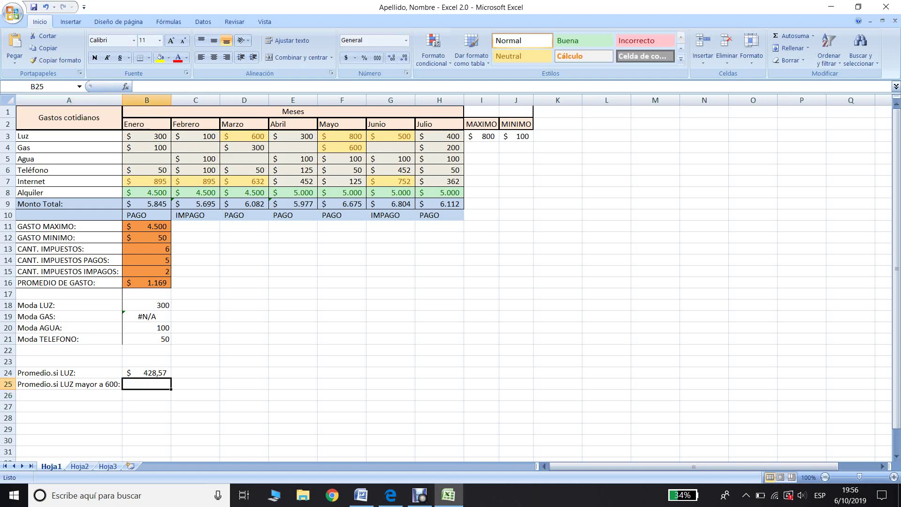
{"action": "type", "text": "="}
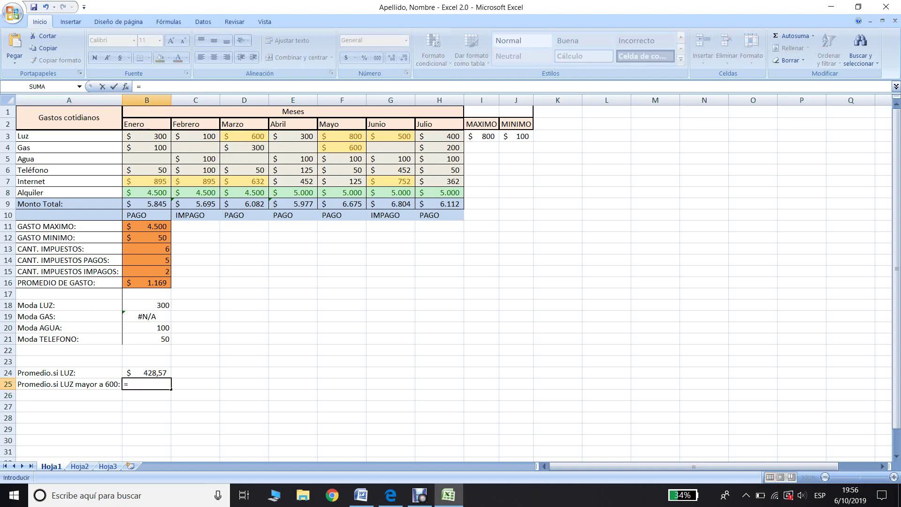
{"action": "type", "text": "PRM"}
{"action": "key", "text": "BackSpace"}
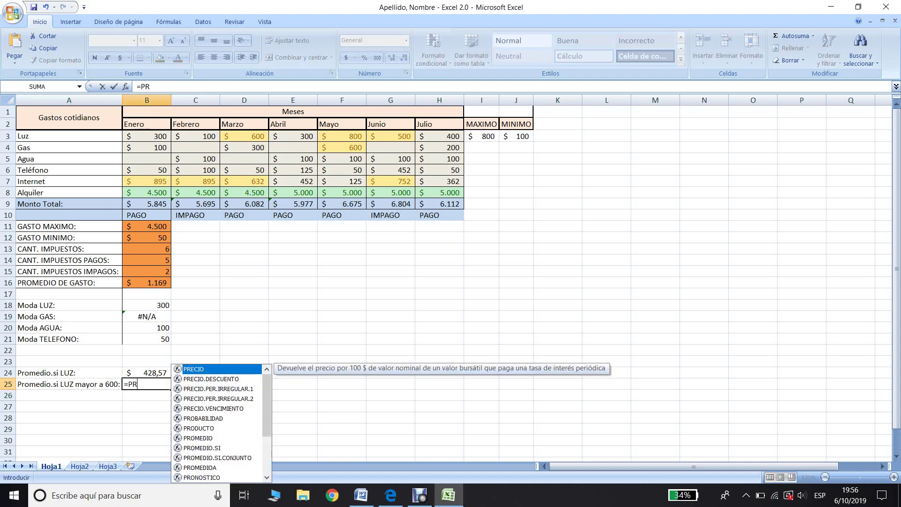
{"action": "type", "text": "OMEDIO.S"}
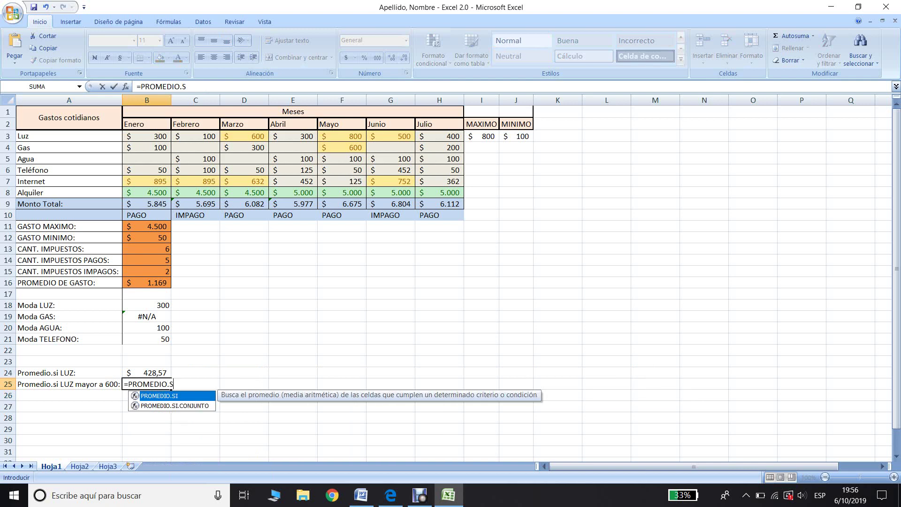
{"action": "type", "text": "I("}
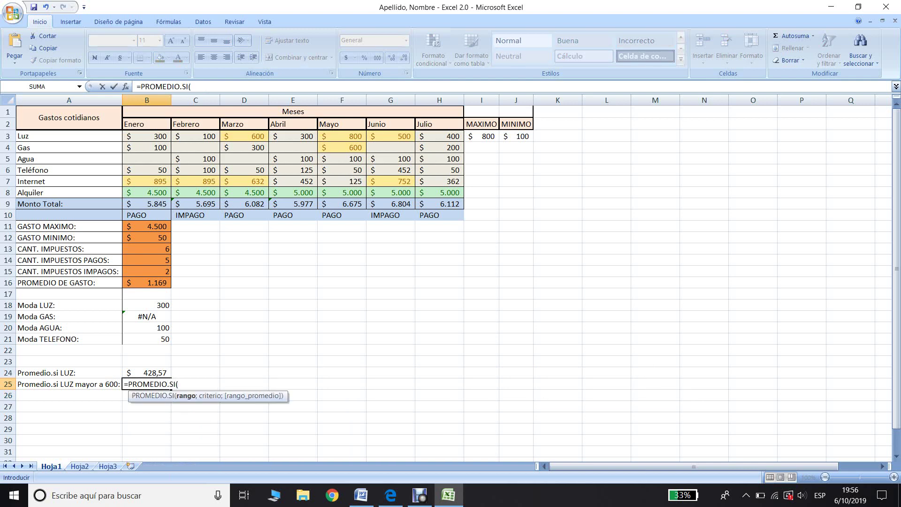
{"action": "left_click_drag", "start_coordinate": [142, 136], "coordinate": [458, 139]}
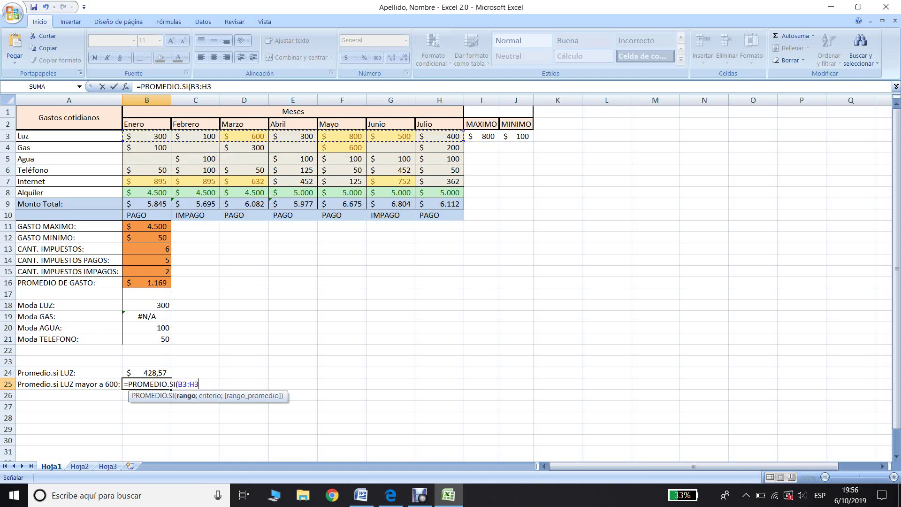
{"action": "type", "text": ";"}
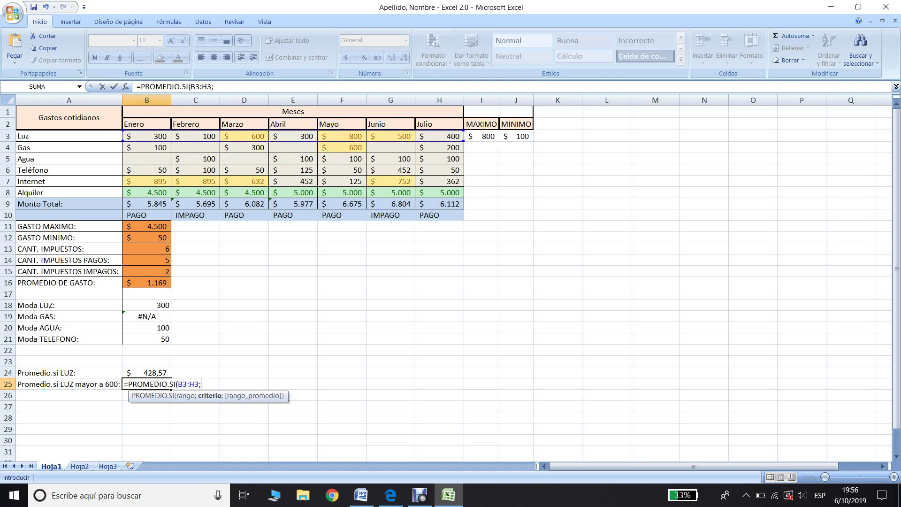
{"action": "type", "text": " \""}
{"action": "type", "text": ">"}
{"action": "type", "text": "600"}
{"action": "type", "text": "\""}
{"action": "type", "text": ")"}
{"action": "key", "text": "Return"}
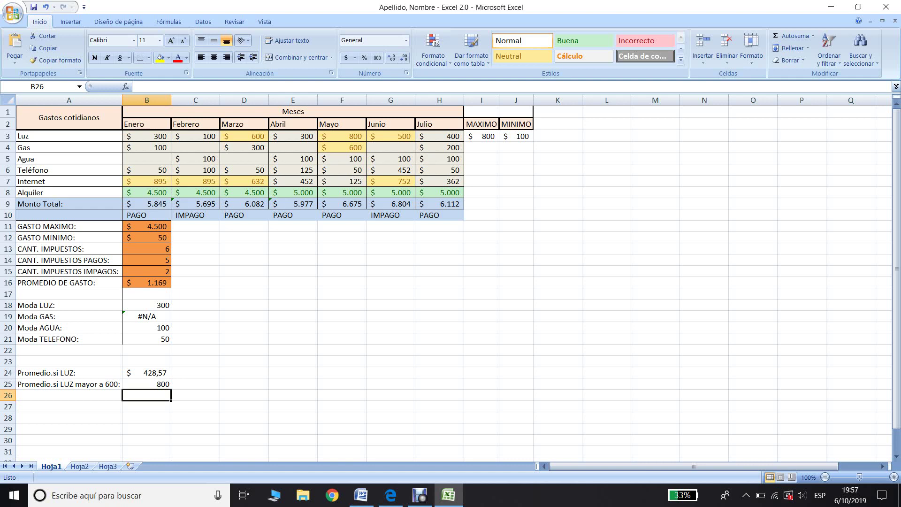
Lower B25's criterion threshold from 600 to ">500"
{"action": "left_click", "coordinate": [147, 384]}
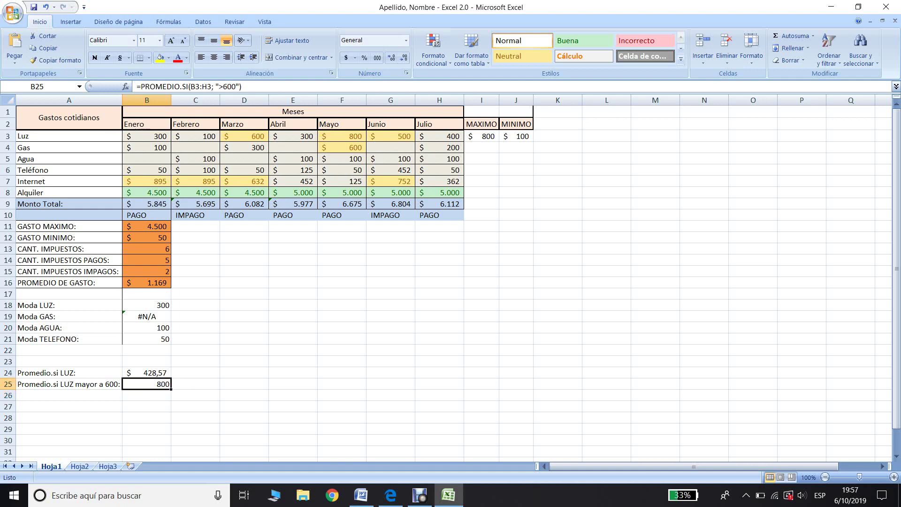
{"action": "left_click", "coordinate": [229, 86]}
{"action": "key", "text": "BackSpace"}
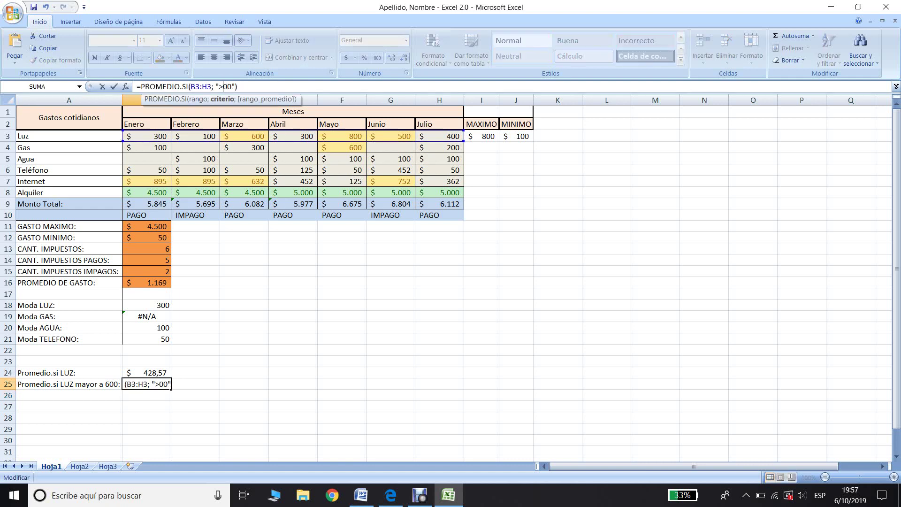
{"action": "type", "text": "5"}
{"action": "key", "text": "Return"}
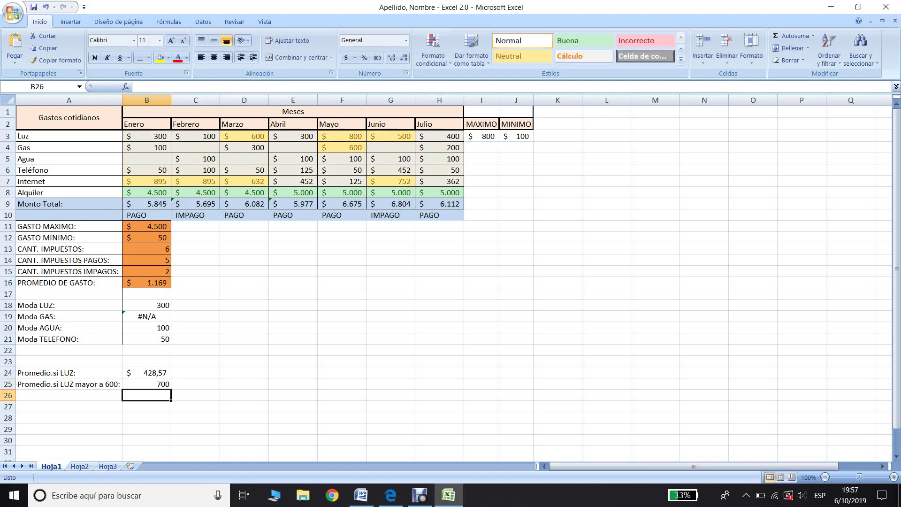
Change B25's criterion to ">=500", giving 633,333333
{"action": "left_click", "coordinate": [147, 383]}
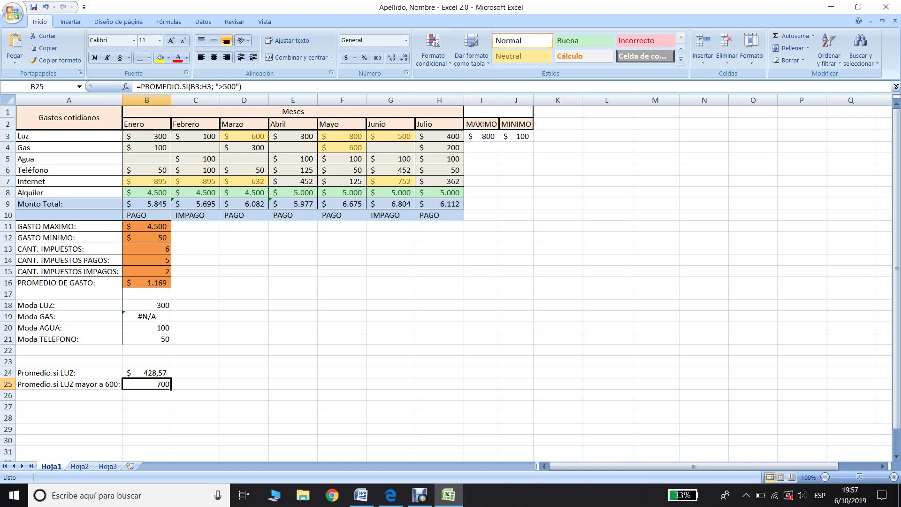
{"action": "left_click", "coordinate": [220, 86]}
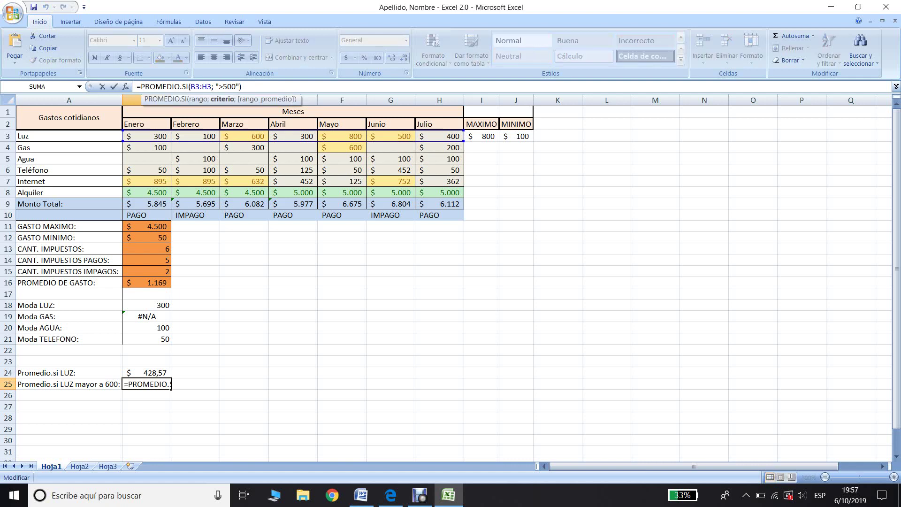
{"action": "type", "text": "="}
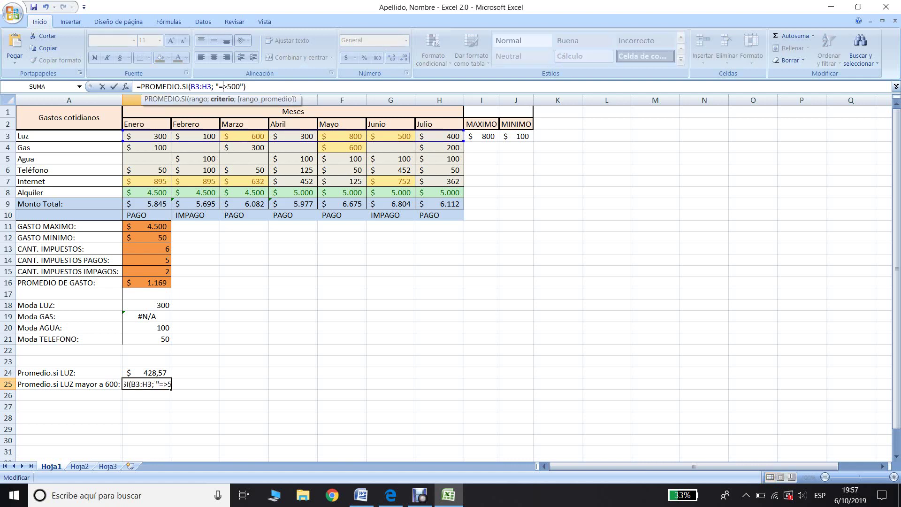
{"action": "key", "text": "BackSpace"}
{"action": "key", "text": "Right"}
{"action": "key", "text": "Return"}
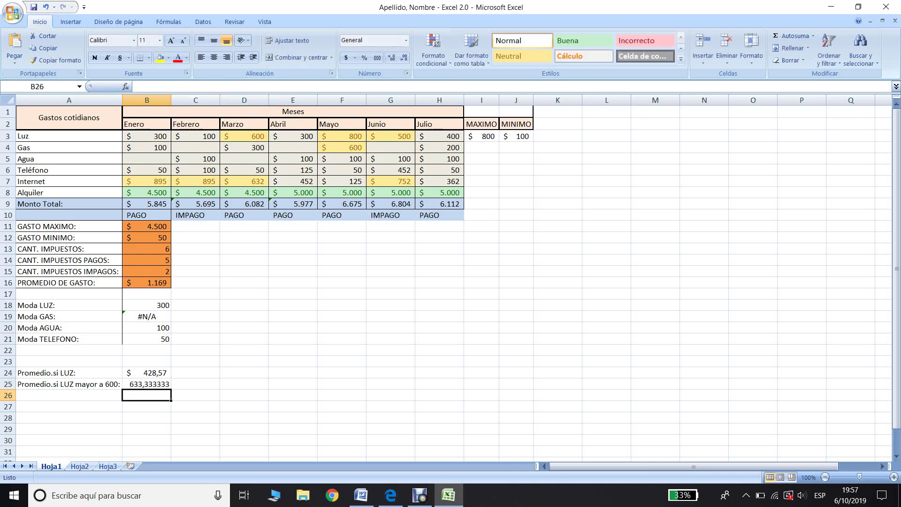
Check the Junio, Marzo and Mayo Luz values (500, 600, 800) against B25's result
{"action": "left_click", "coordinate": [147, 383]}
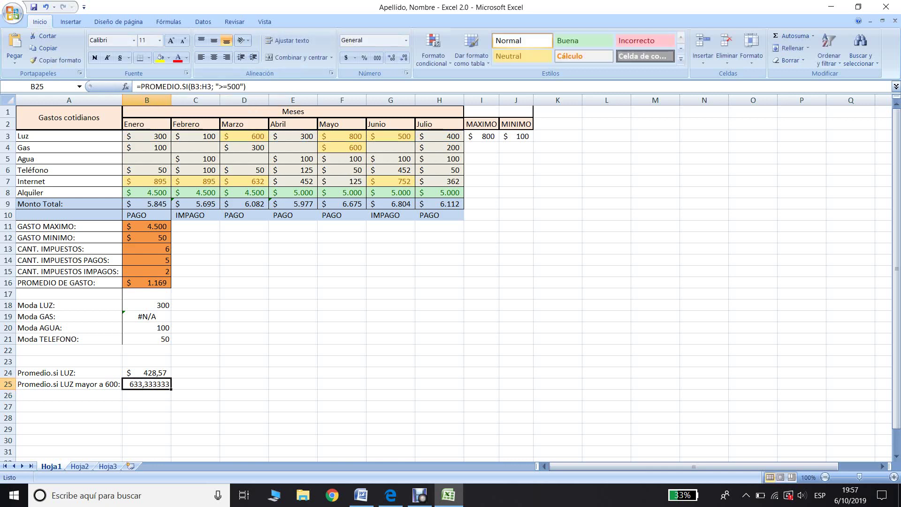
{"action": "left_click", "coordinate": [390, 136]}
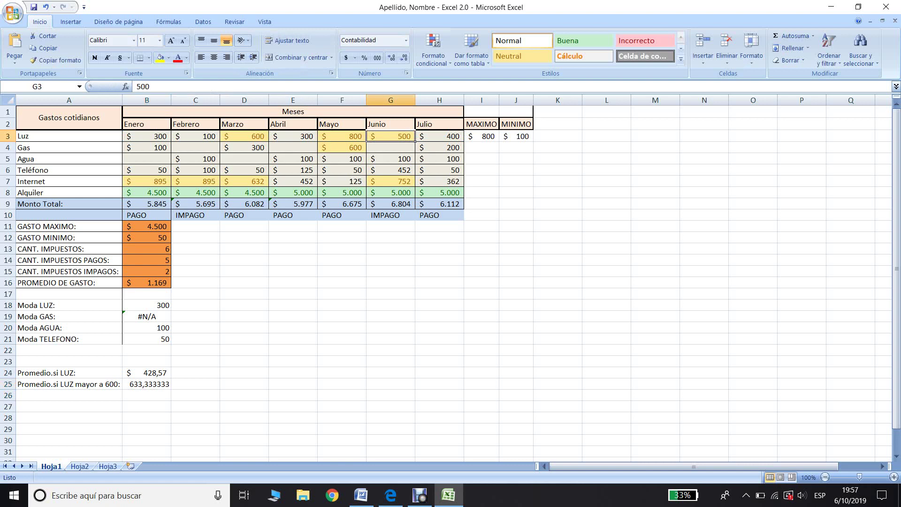
{"action": "left_click", "coordinate": [266, 137]}
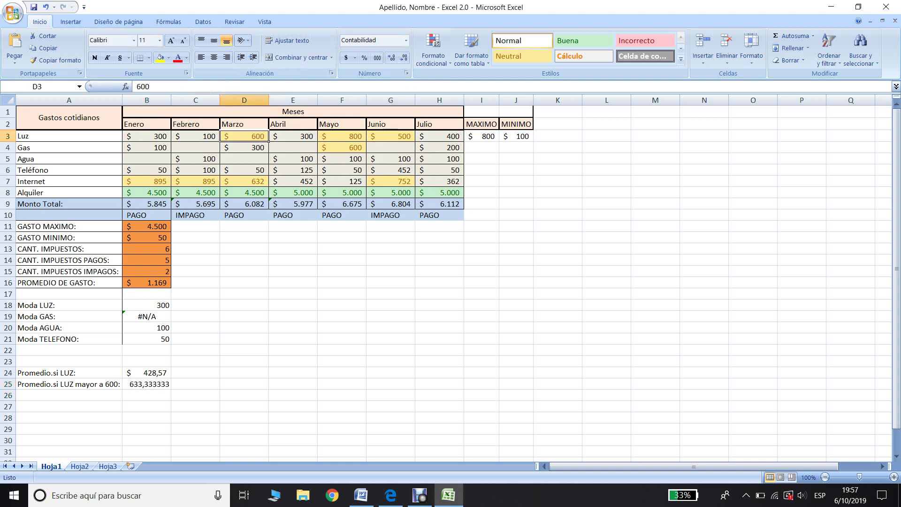
{"action": "left_click", "coordinate": [365, 138]}
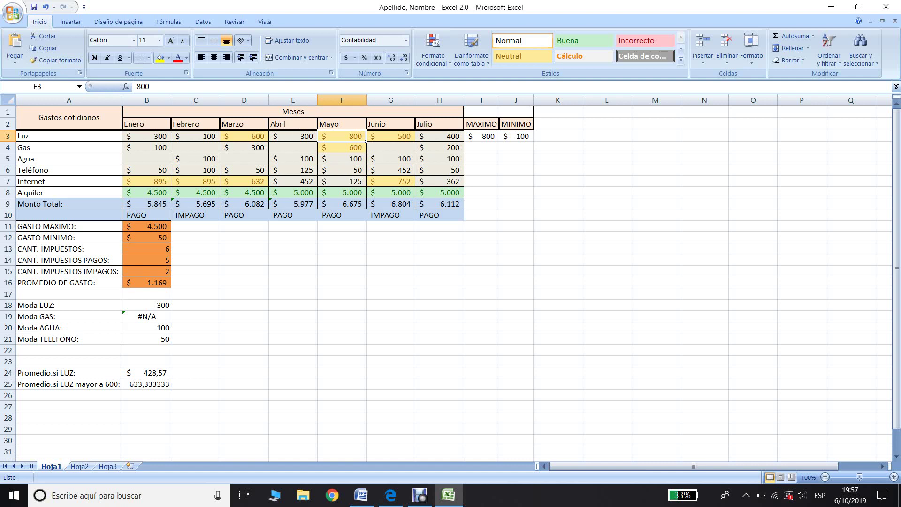
{"action": "left_click", "coordinate": [391, 135]}
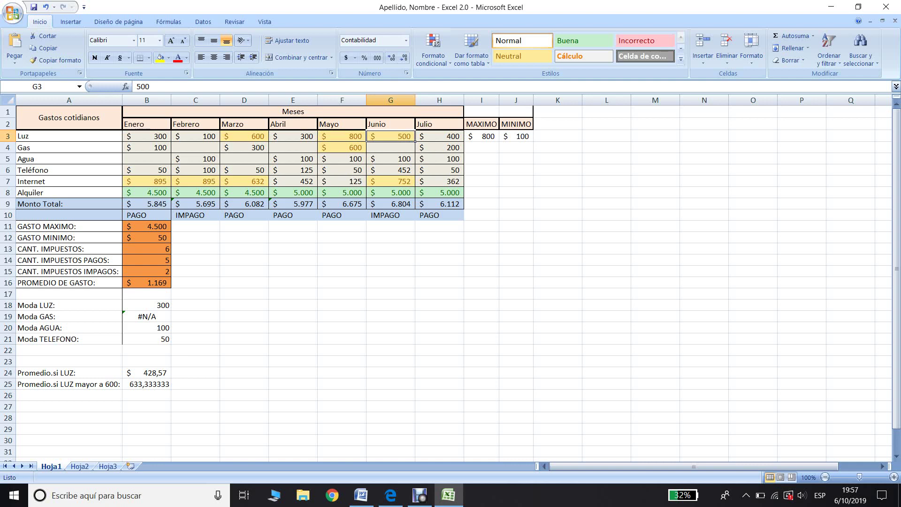
{"action": "left_click", "coordinate": [147, 384]}
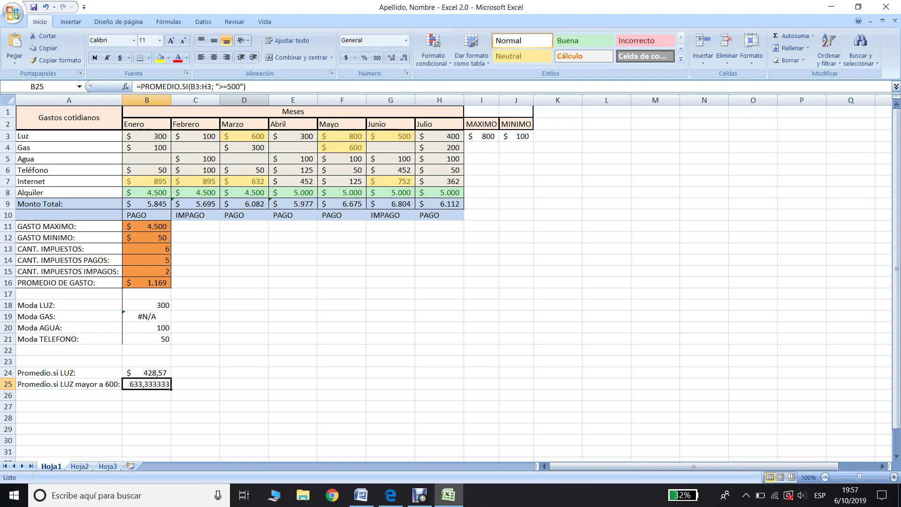
Change B25's criterion from ">=500" to ">500" so the Luz average shows 700
{"action": "left_click", "coordinate": [227, 87]}
{"action": "key", "text": "BackSpace"}
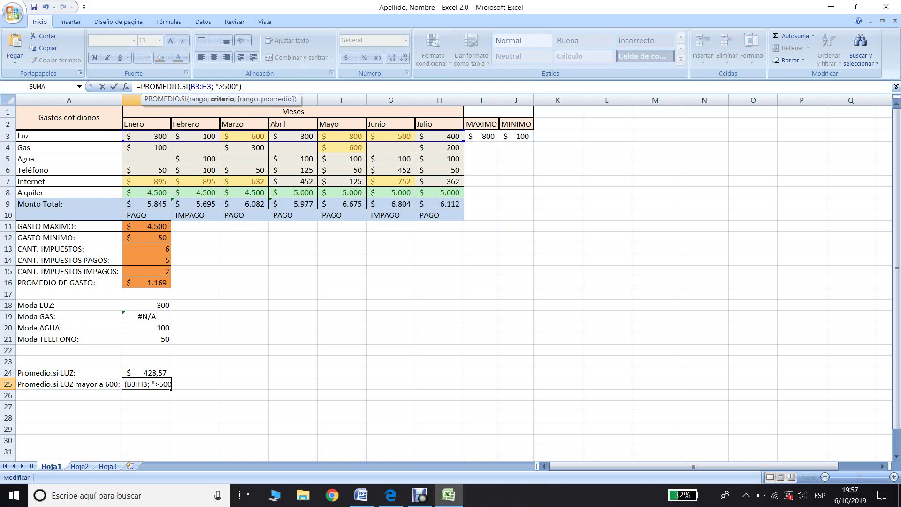
{"action": "key", "text": "Return"}
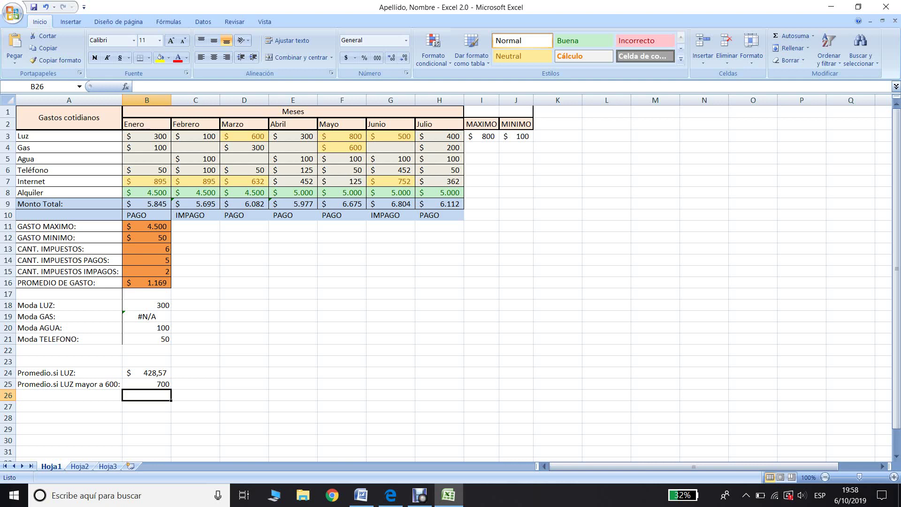
{"action": "left_click", "coordinate": [146, 383]}
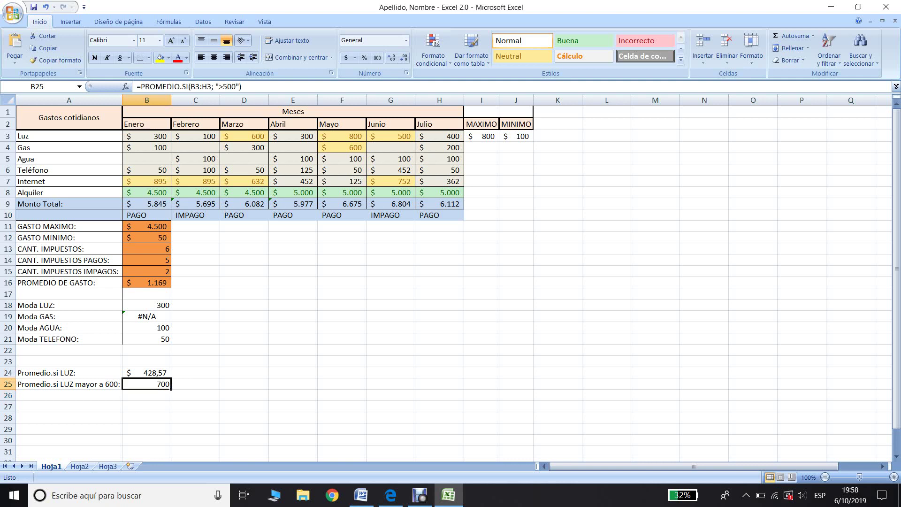